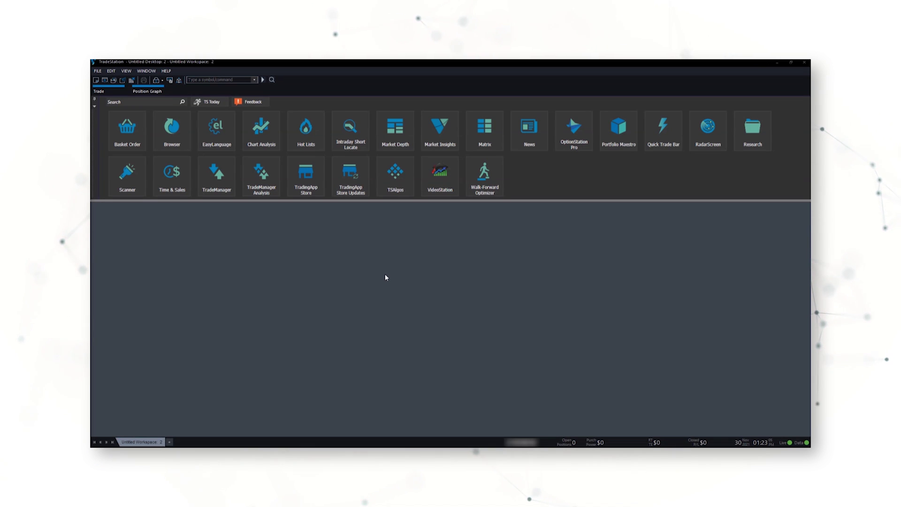
{"action": "left_click", "coordinate": [261, 130]}
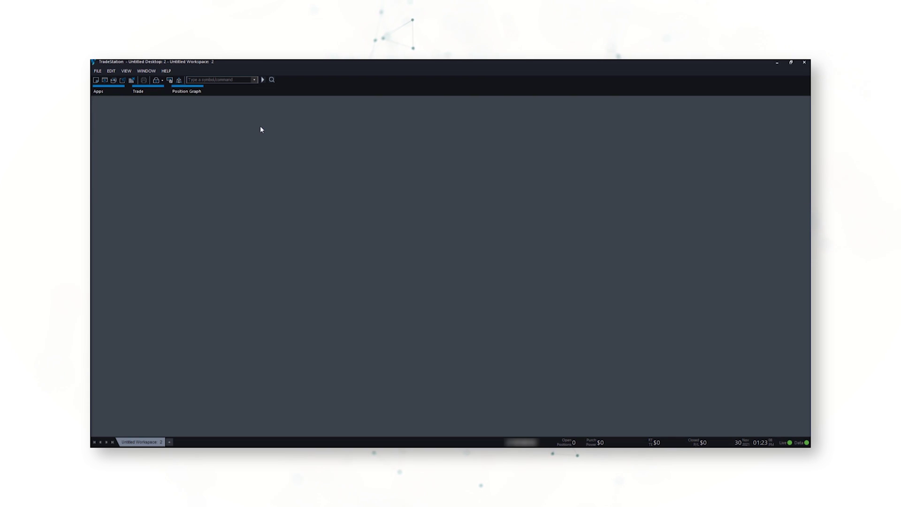
{"action": "left_click", "coordinate": [446, 112]}
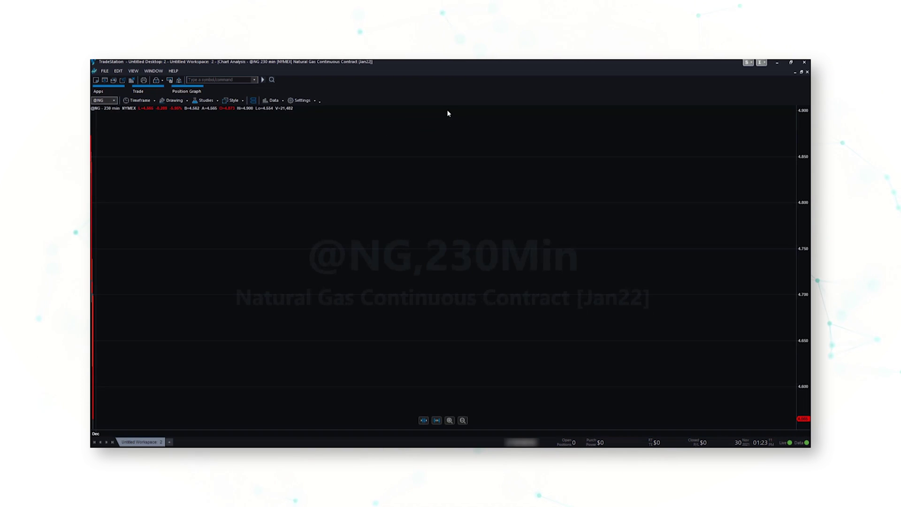
{"action": "left_click", "coordinate": [137, 99]}
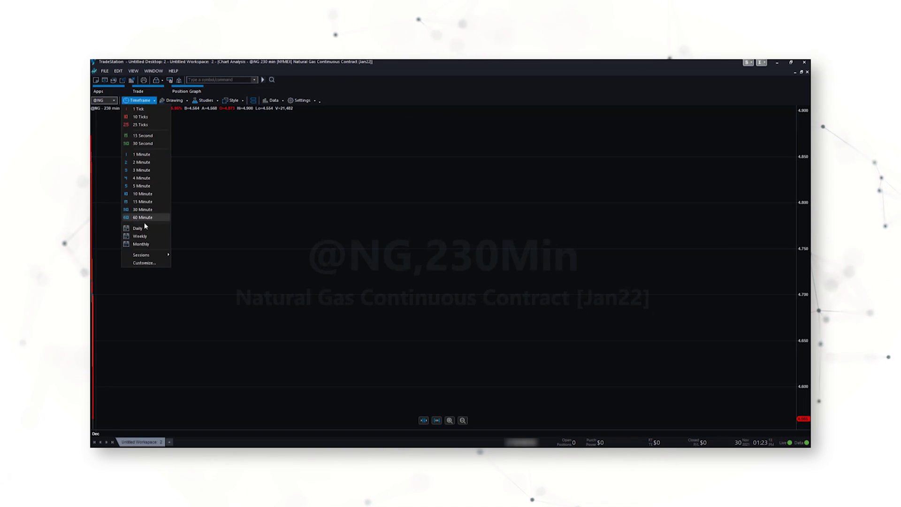
{"action": "left_click", "coordinate": [150, 265]}
{"action": "double_click", "coordinate": [424, 168]}
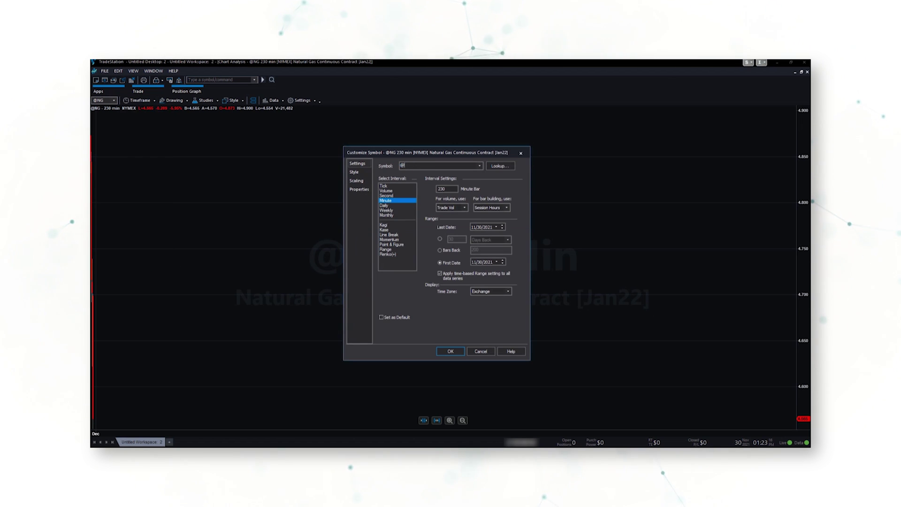
{"action": "type", "text": "@CC"}
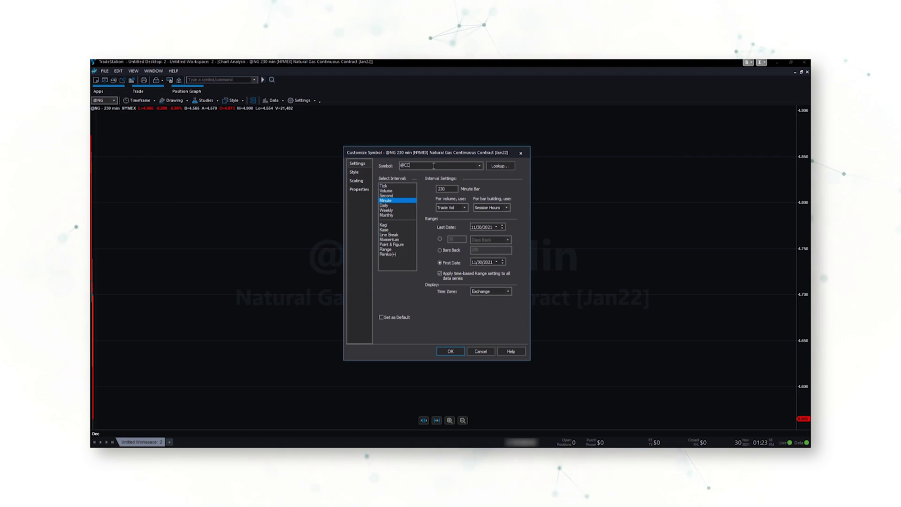
{"action": "type", "text": "600"}
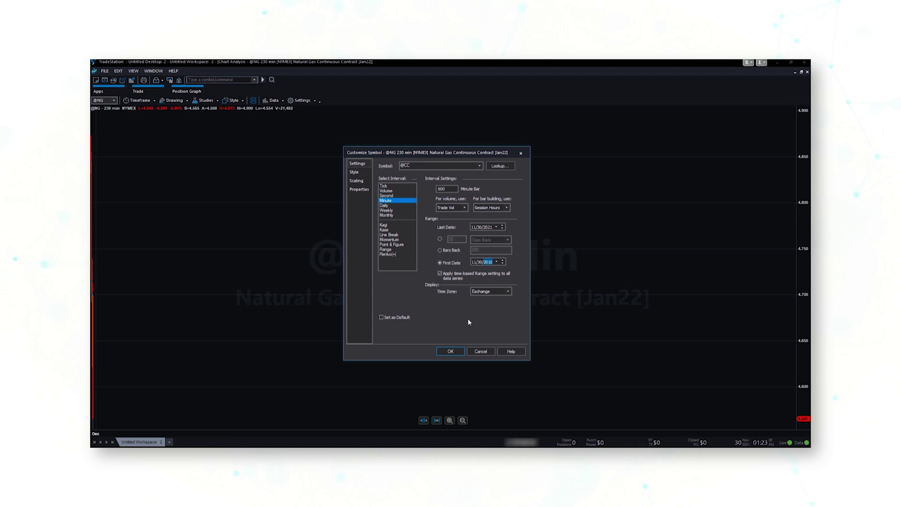
{"action": "left_click", "coordinate": [452, 351]}
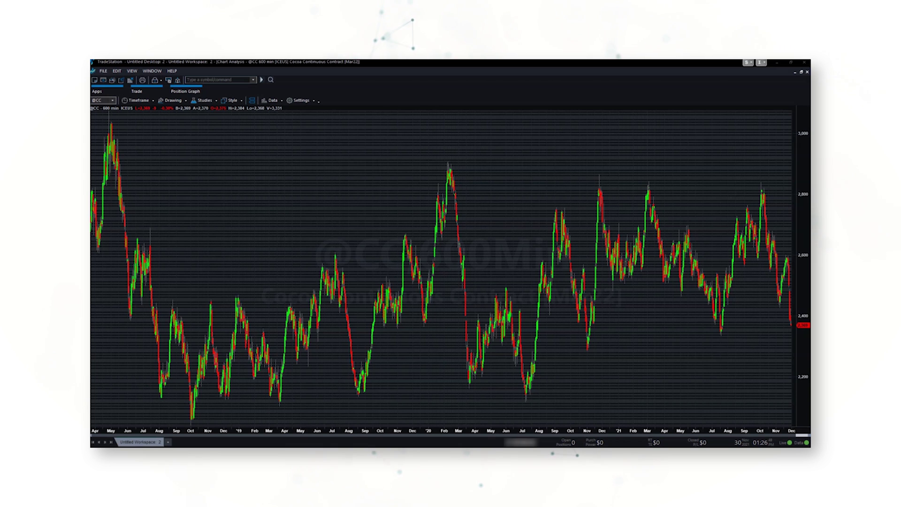
{"action": "scroll", "coordinate": [472, 185], "scroll_direction": "up", "scroll_amount": 5}
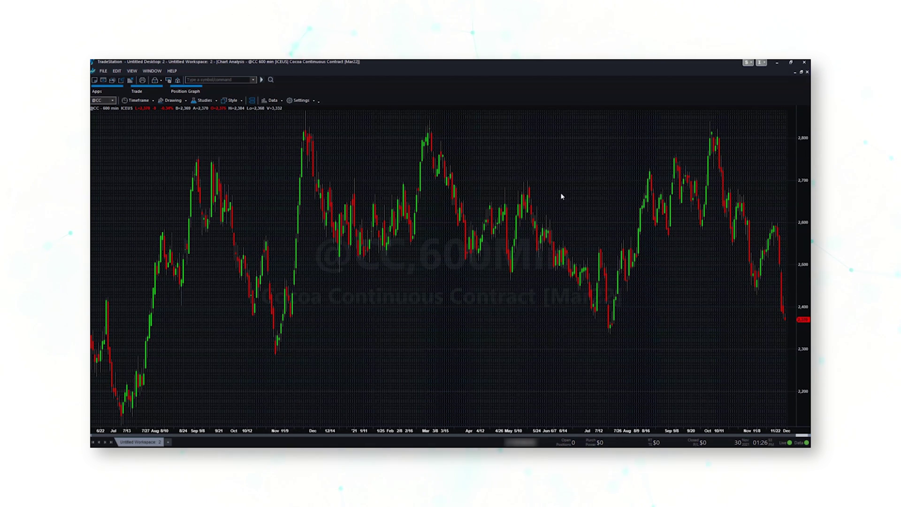
{"action": "left_click", "coordinate": [204, 100]}
{"action": "left_click", "coordinate": [212, 117]}
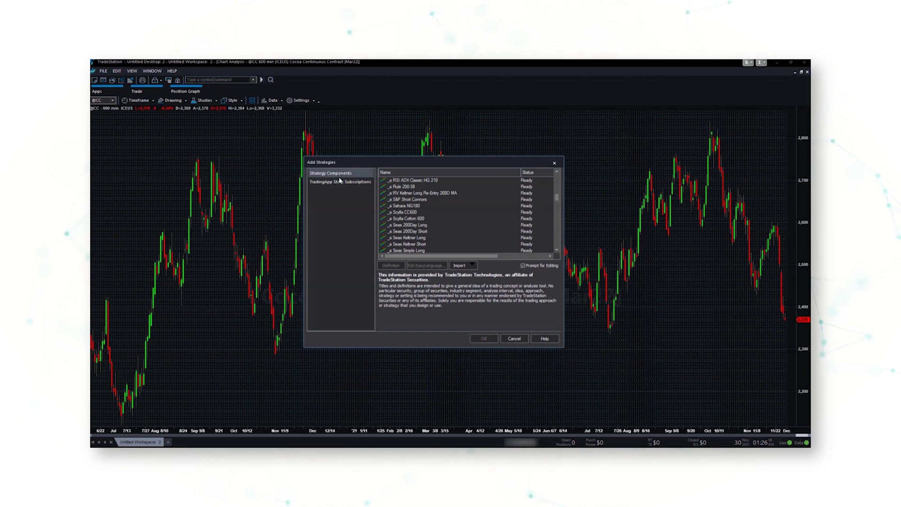
{"action": "left_click", "coordinate": [409, 213]}
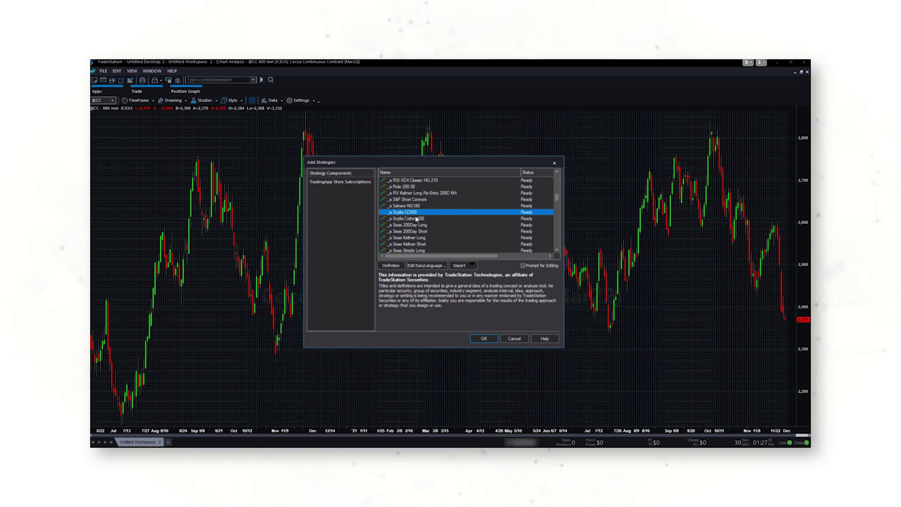
{"action": "left_click", "coordinate": [484, 339]}
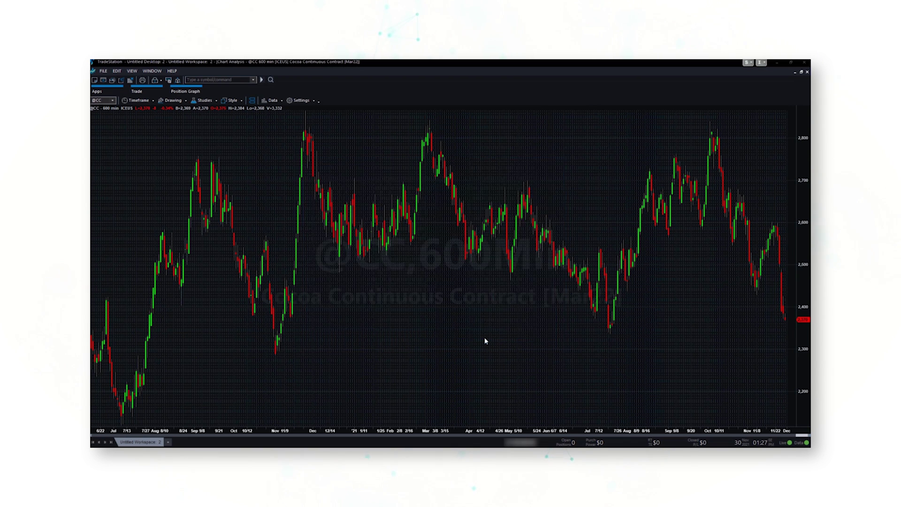
{"action": "left_click", "coordinate": [519, 341]}
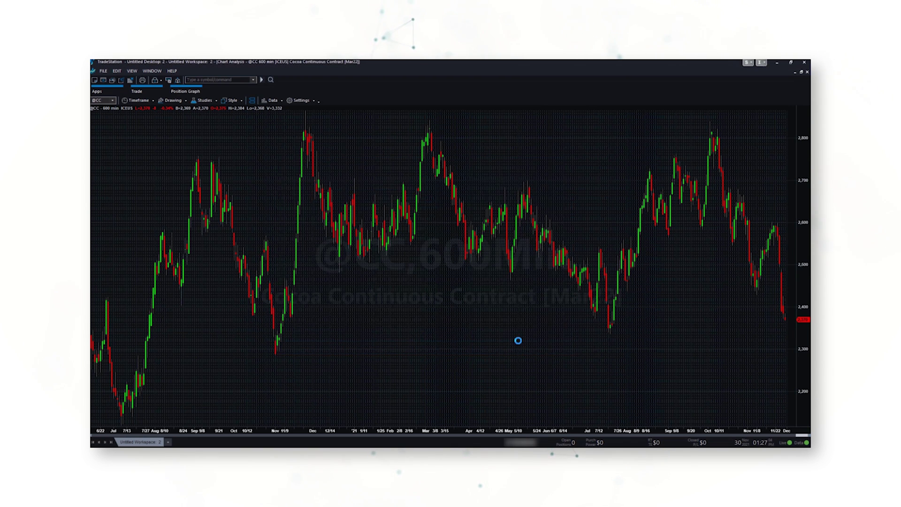
{"action": "left_click", "coordinate": [290, 100]}
{"action": "left_click", "coordinate": [296, 126]}
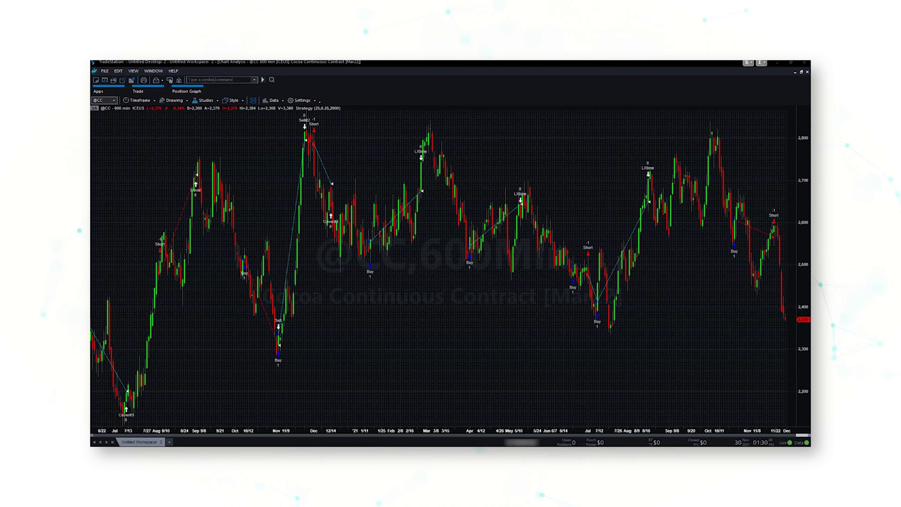
{"action": "left_click", "coordinate": [139, 100]}
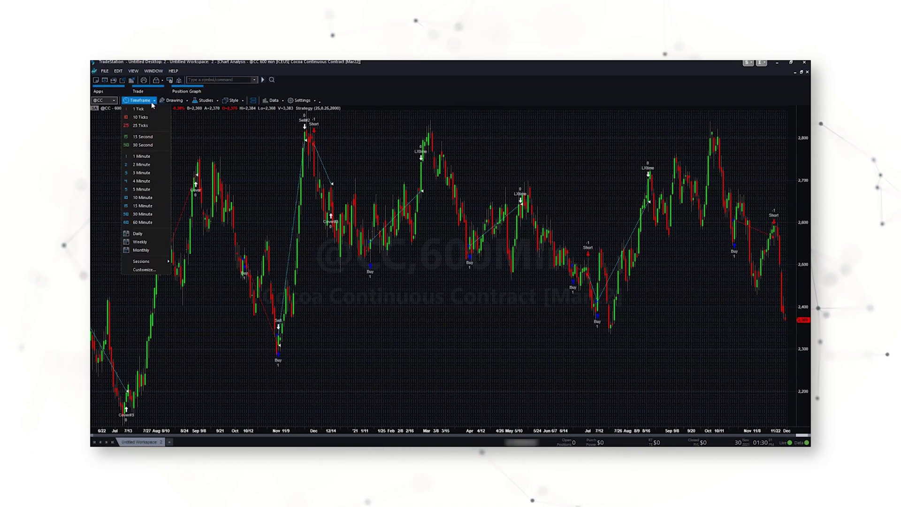
{"action": "left_click", "coordinate": [143, 270]}
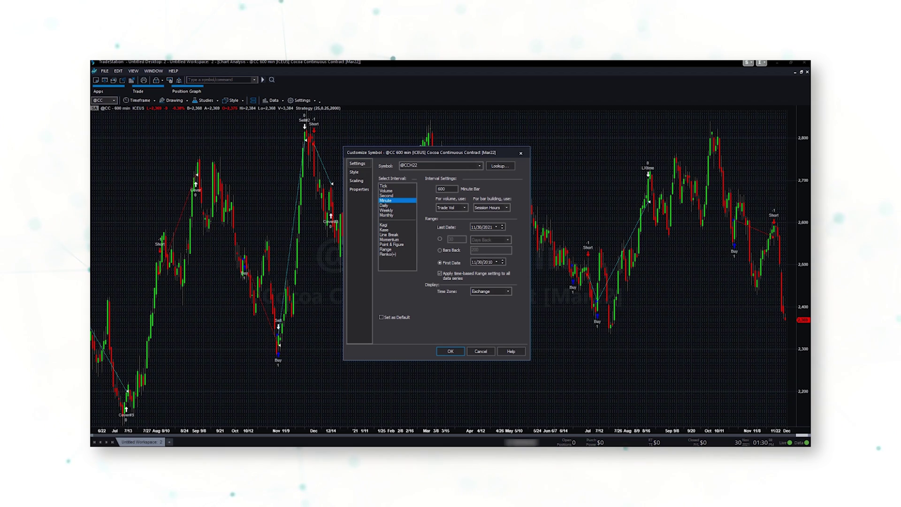
{"action": "left_click", "coordinate": [446, 349]}
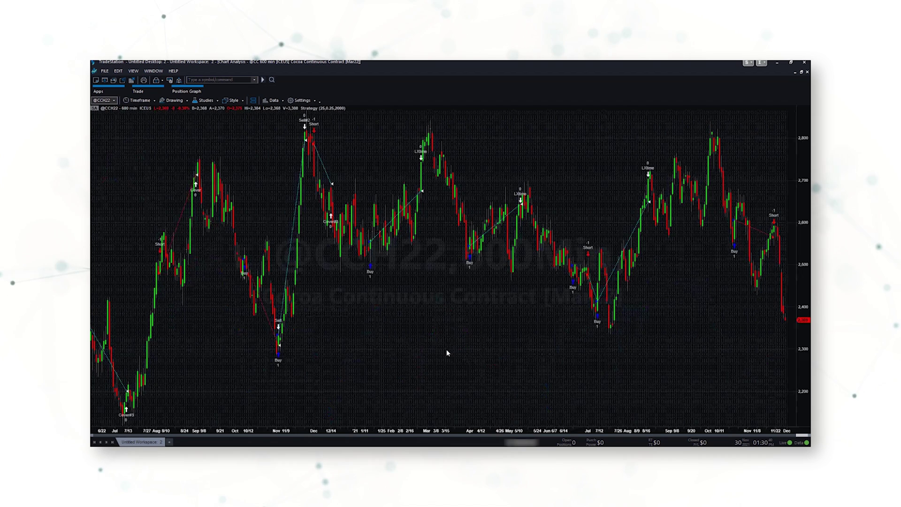
{"action": "left_click", "coordinate": [279, 104]}
{"action": "left_click", "coordinate": [282, 112]}
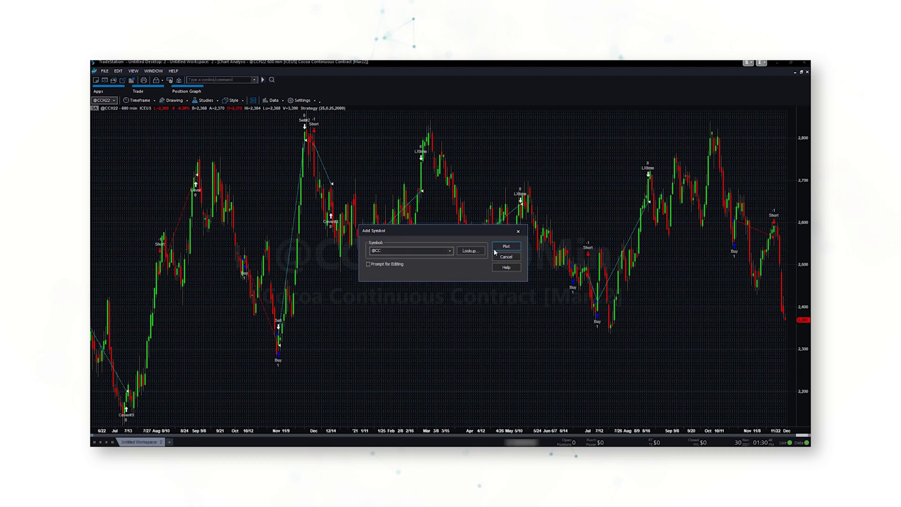
{"action": "left_click", "coordinate": [511, 248]}
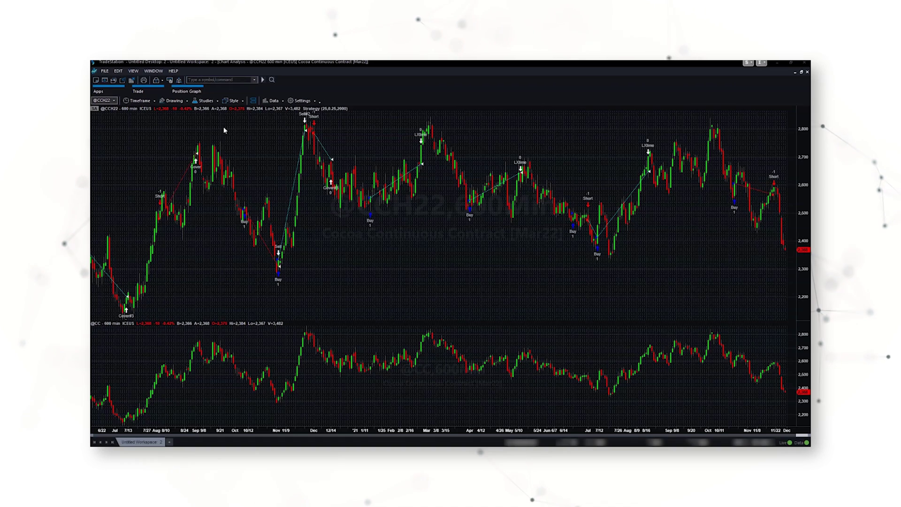
Launch TradeManager in a new workspace to view the CCH22 600-min strategy position as Flat
{"action": "left_click", "coordinate": [170, 442]}
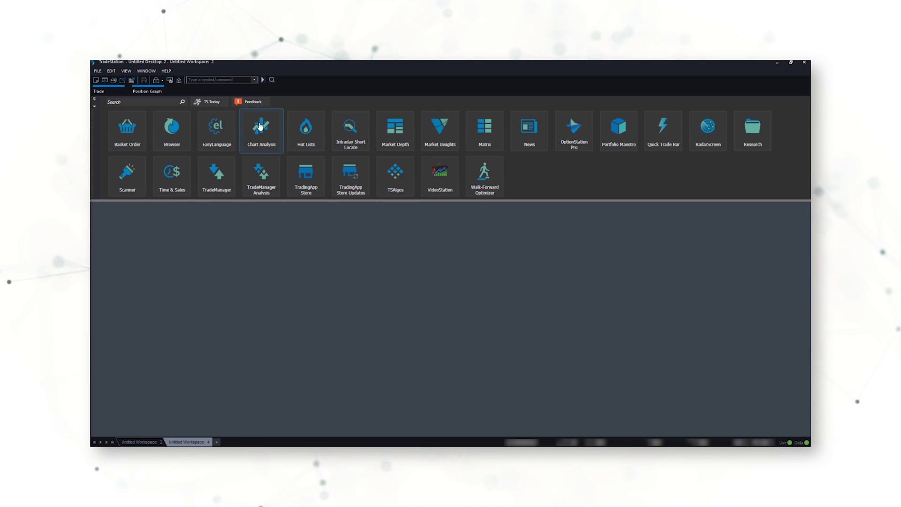
{"action": "left_click", "coordinate": [216, 174]}
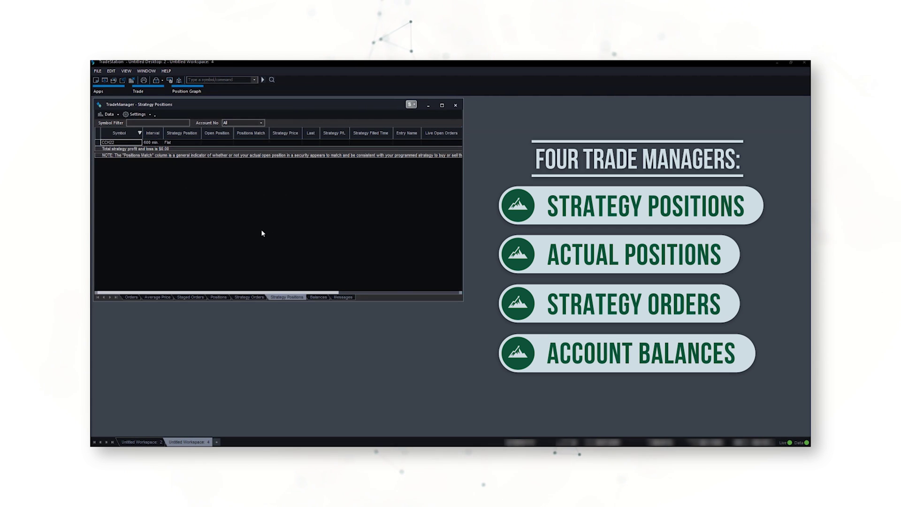
Open a second TradeManager window, dock its Orders panel bottom-right, then return to the chart workspace
{"action": "left_click", "coordinate": [98, 71]}
{"action": "mouse_move", "coordinate": [114, 83]}
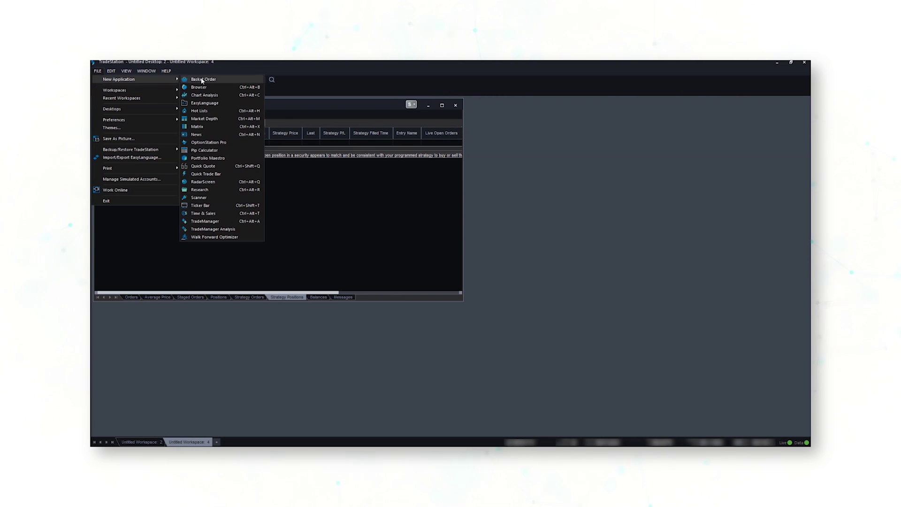
{"action": "left_click", "coordinate": [239, 223]}
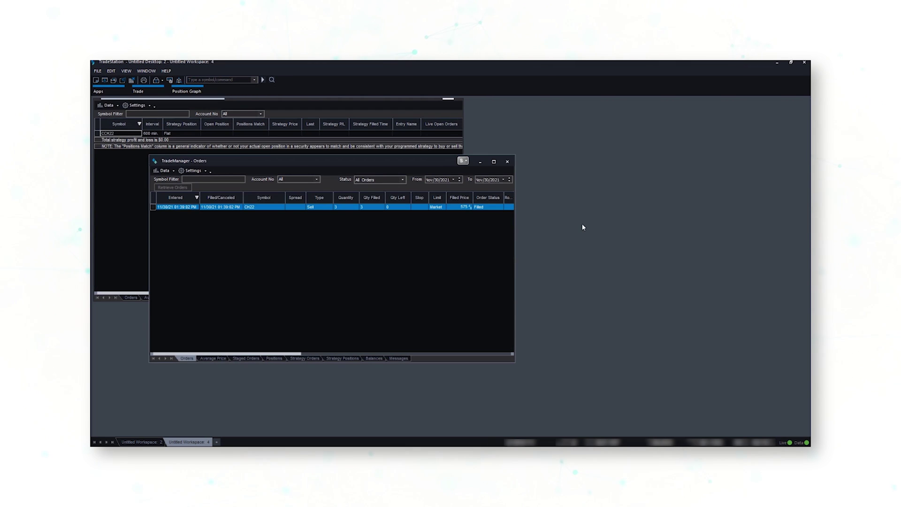
{"action": "left_click_drag", "start_coordinate": [298, 162], "coordinate": [593, 105]}
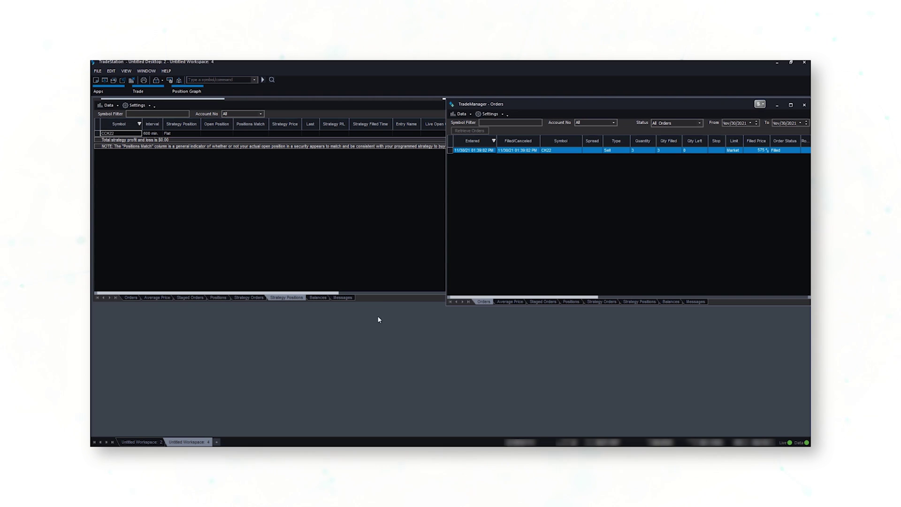
{"action": "left_click_drag", "start_coordinate": [388, 188], "coordinate": [336, 280]}
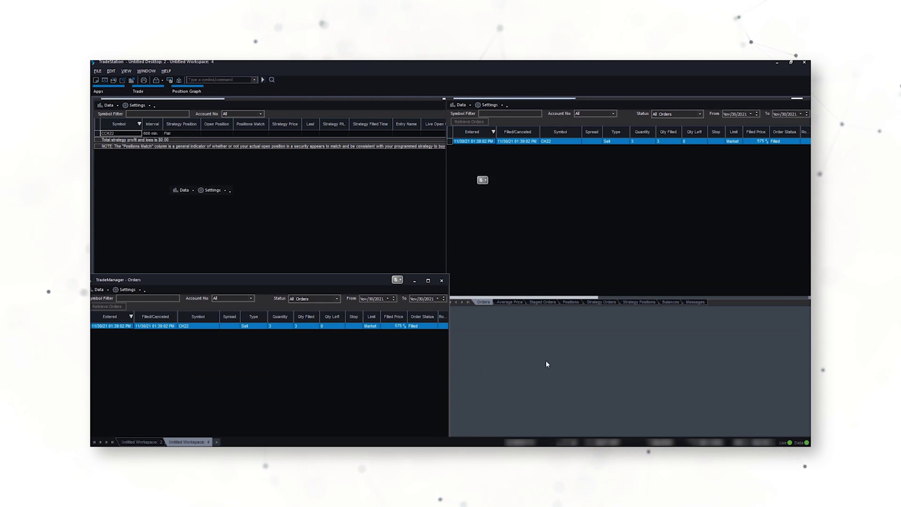
{"action": "left_click_drag", "start_coordinate": [374, 183], "coordinate": [694, 306]}
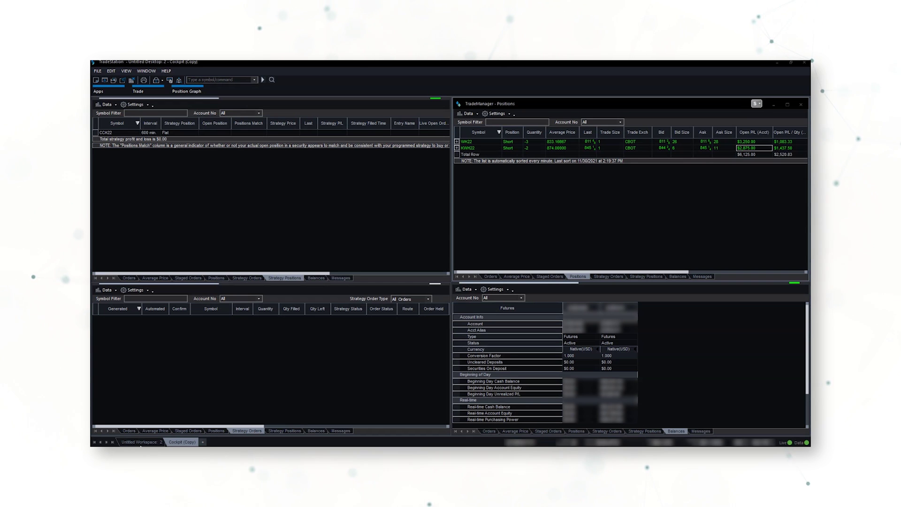
{"action": "left_click", "coordinate": [141, 442]}
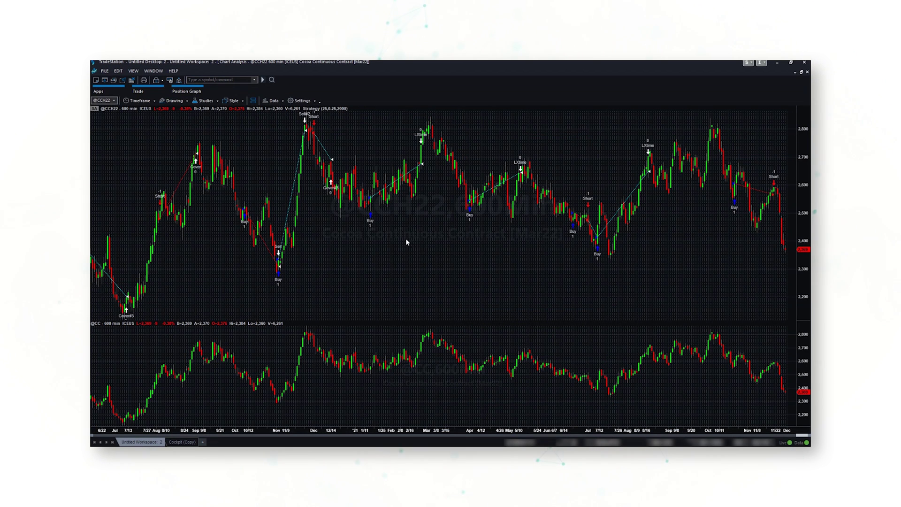
Enable strategy order generation and automated execution for Scylla CC600 with confirmation Off
{"action": "left_click", "coordinate": [204, 104]}
{"action": "left_click", "coordinate": [213, 147]}
{"action": "left_click", "coordinate": [320, 299]}
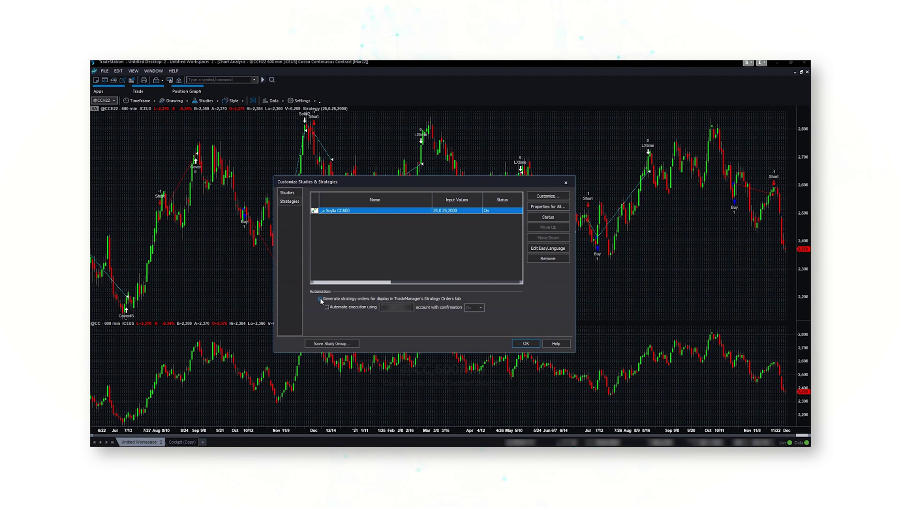
{"action": "left_click", "coordinate": [326, 307]}
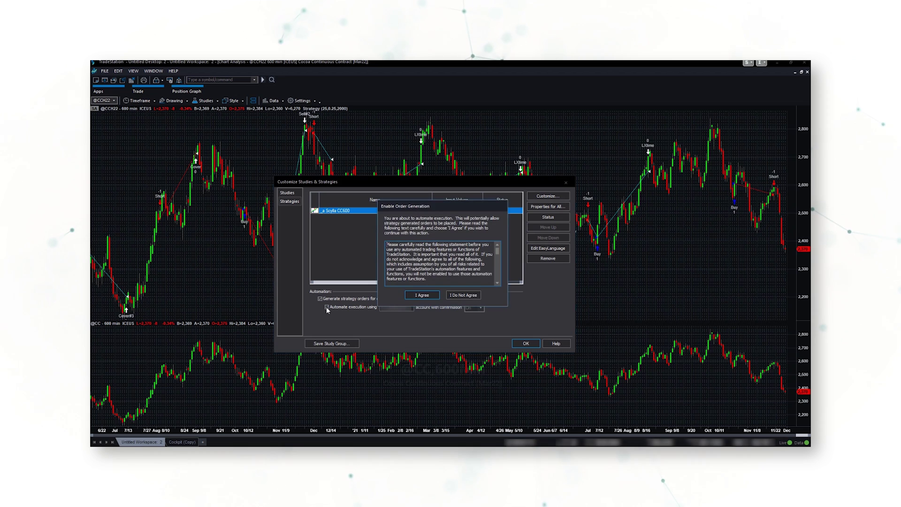
{"action": "left_click", "coordinate": [426, 304]}
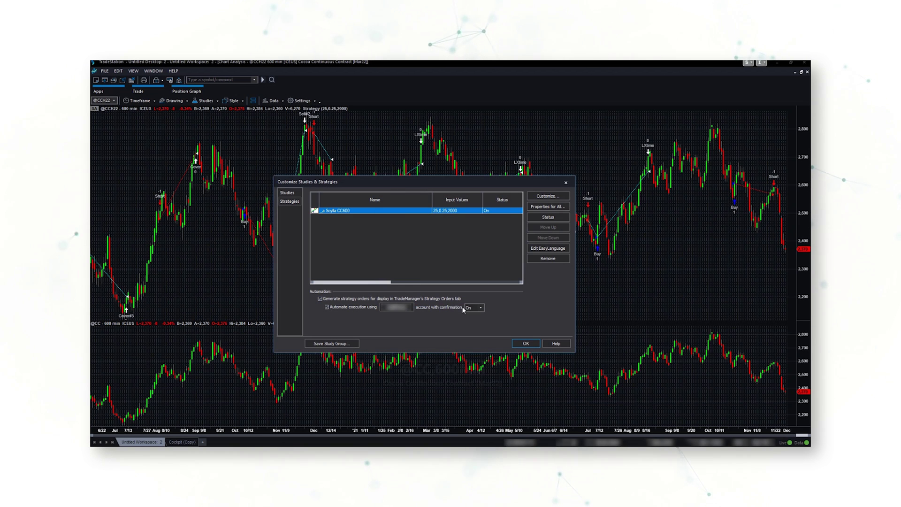
{"action": "left_click", "coordinate": [470, 321]}
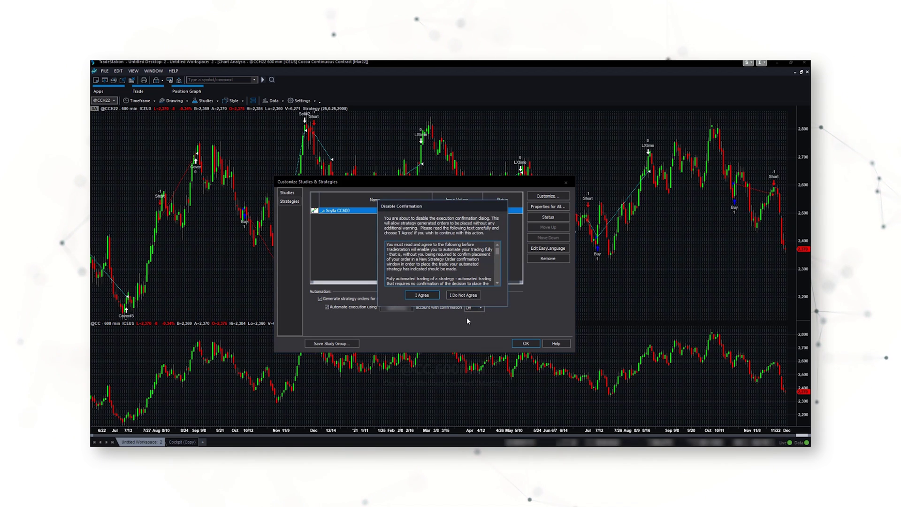
{"action": "left_click", "coordinate": [429, 295]}
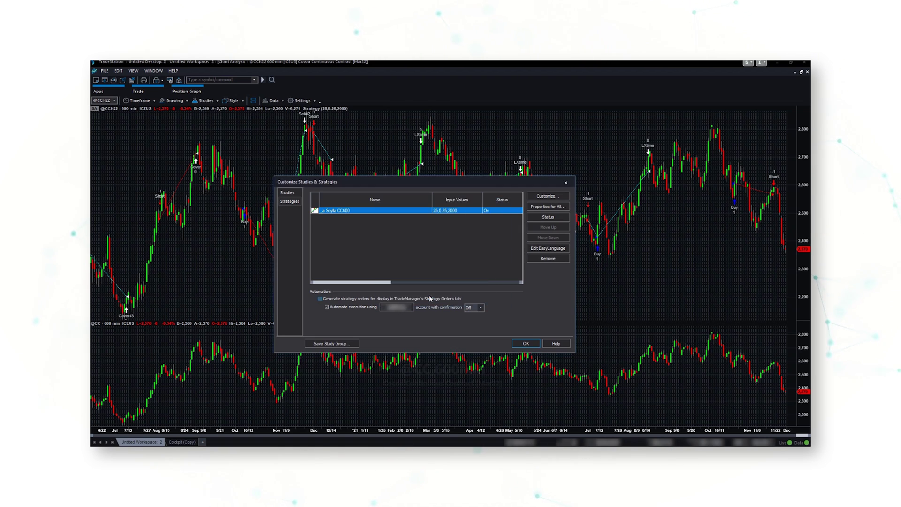
{"action": "left_click", "coordinate": [526, 343]}
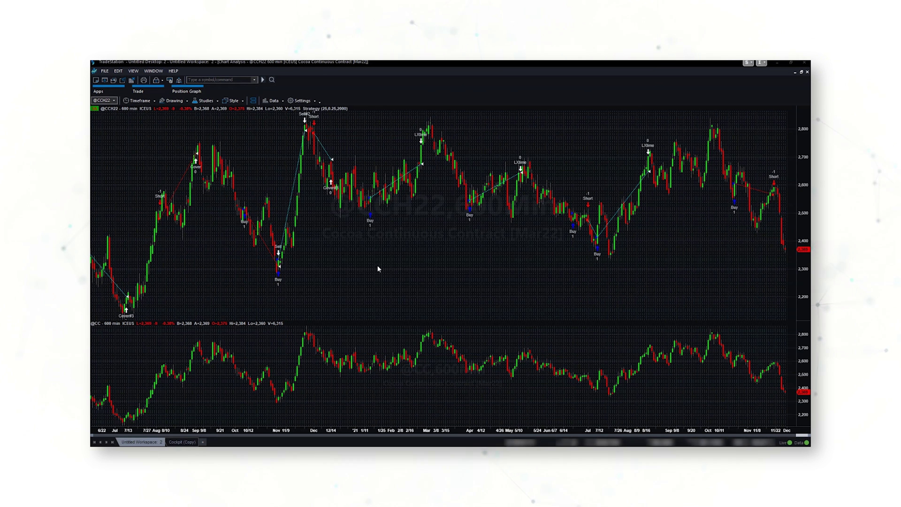
Check the chart workspace, then view Cockpit (Copy) showing CCH22 strategy position Short 1
{"action": "left_click", "coordinate": [182, 441]}
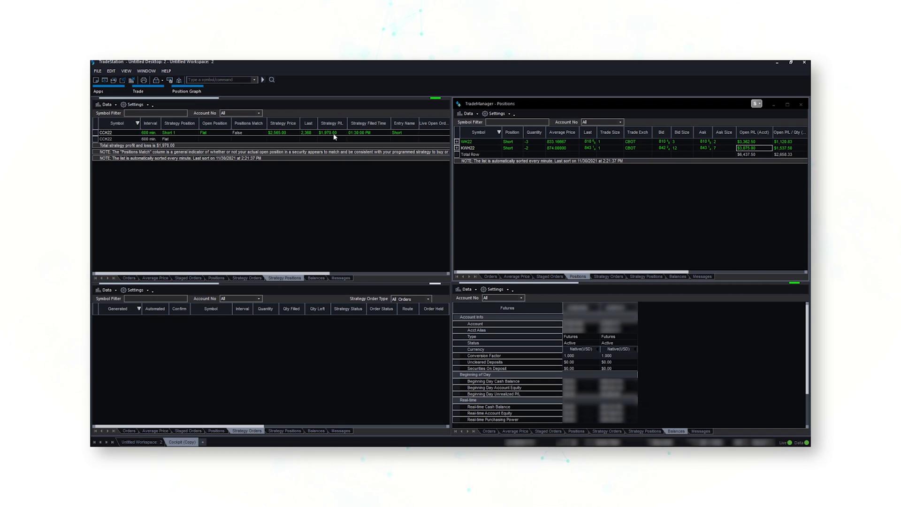
{"action": "left_click", "coordinate": [149, 443]}
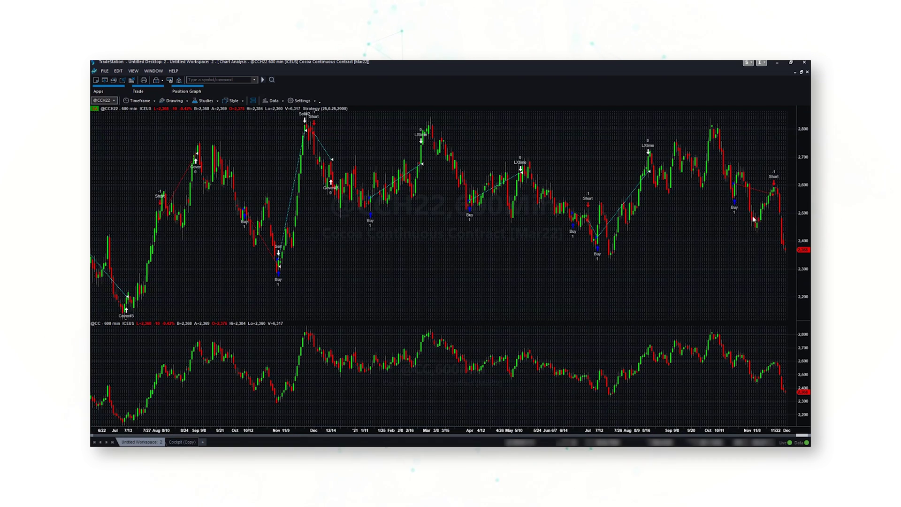
{"action": "scroll", "coordinate": [754, 219], "scroll_direction": "up", "scroll_amount": 5}
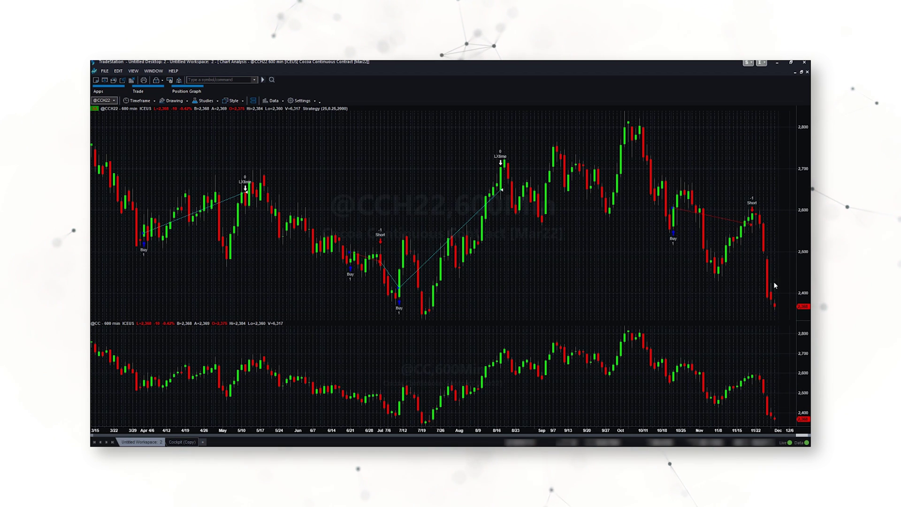
{"action": "left_click", "coordinate": [182, 442]}
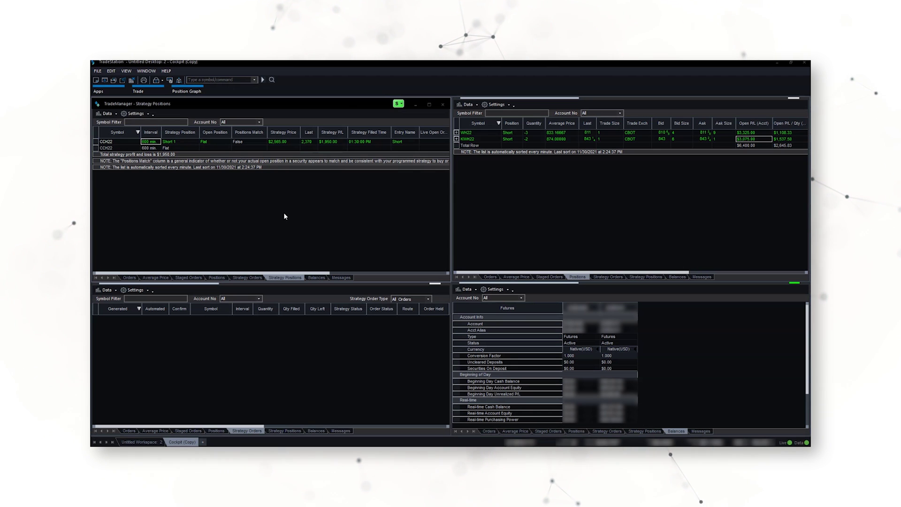
Sell 1 CCH22 contract at market from a Quick Trade Bar to match the strategy's Short 1
{"action": "right_click", "coordinate": [119, 145]}
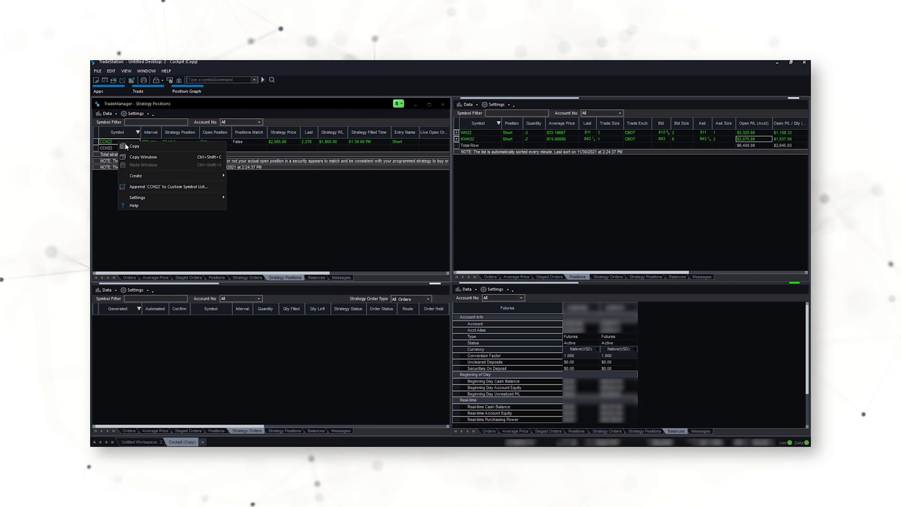
{"action": "mouse_move", "coordinate": [195, 176]}
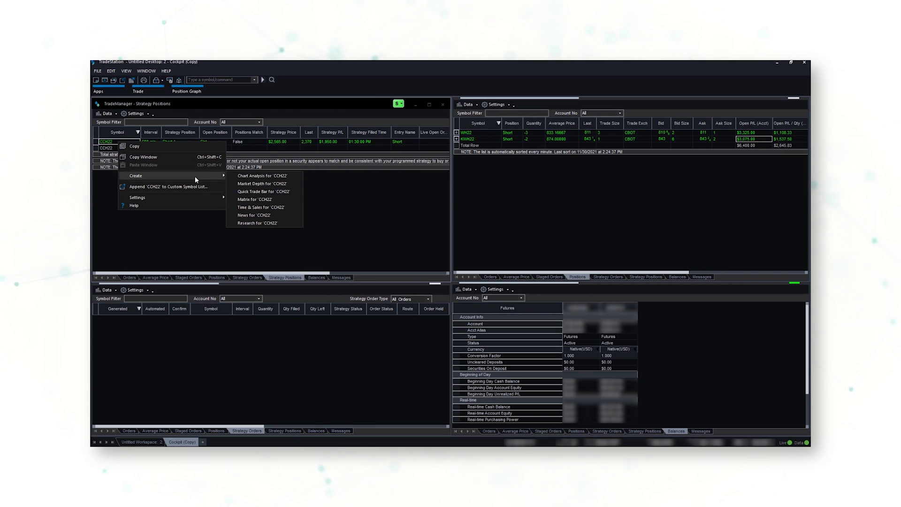
{"action": "left_click", "coordinate": [277, 191]}
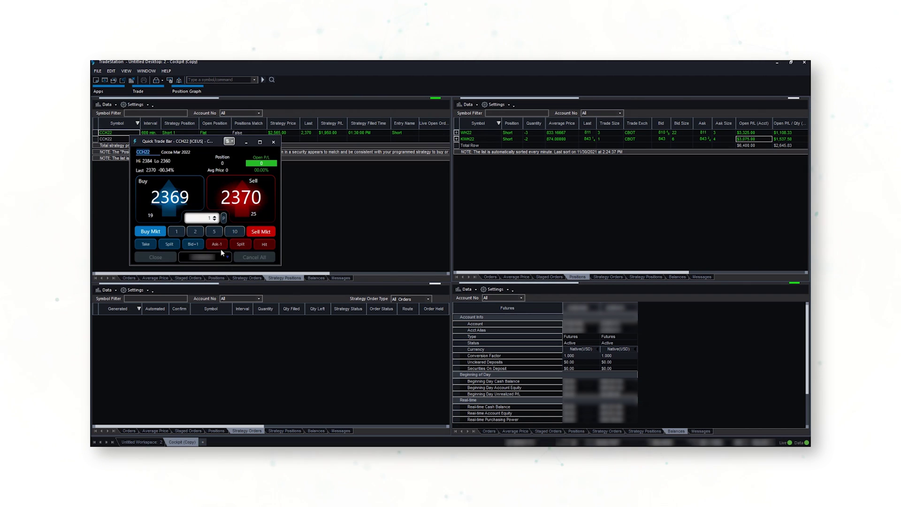
{"action": "left_click", "coordinate": [261, 233]}
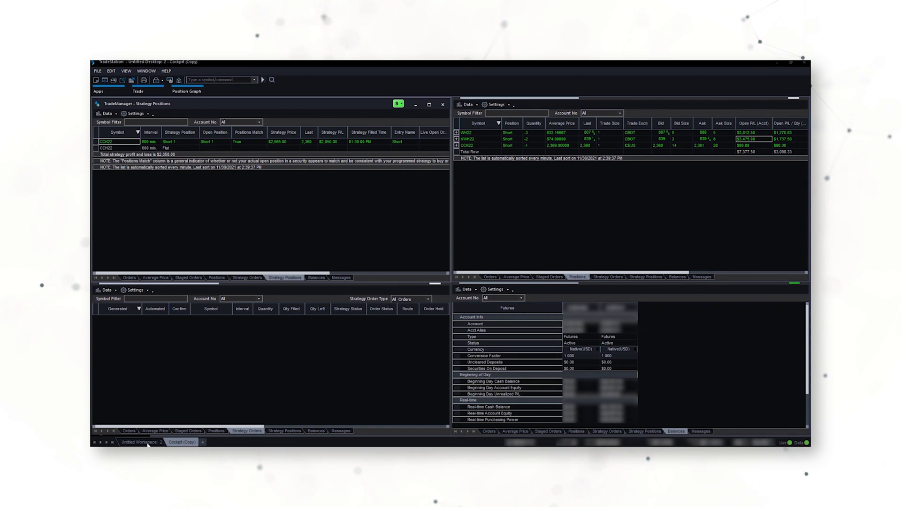
Open the saved System 19VVV workspace
{"action": "left_click", "coordinate": [98, 71]}
{"action": "mouse_move", "coordinate": [113, 94]}
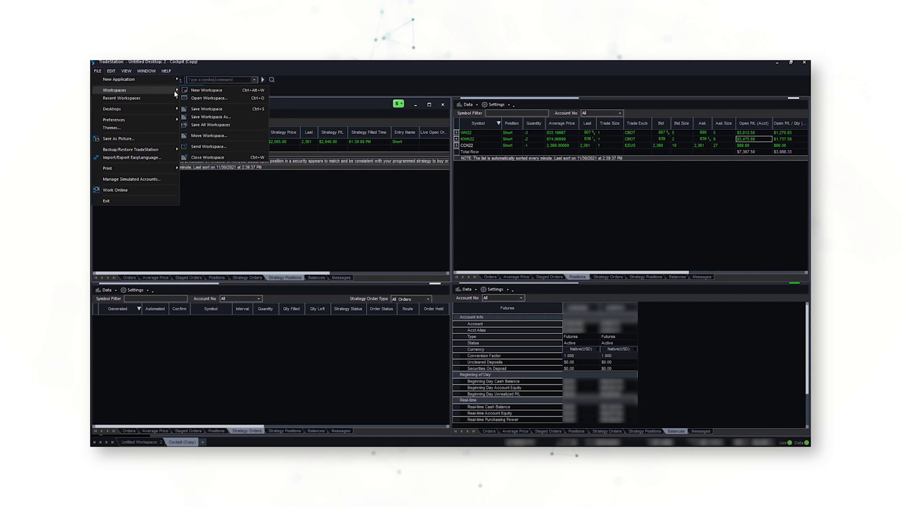
{"action": "left_click", "coordinate": [197, 97]}
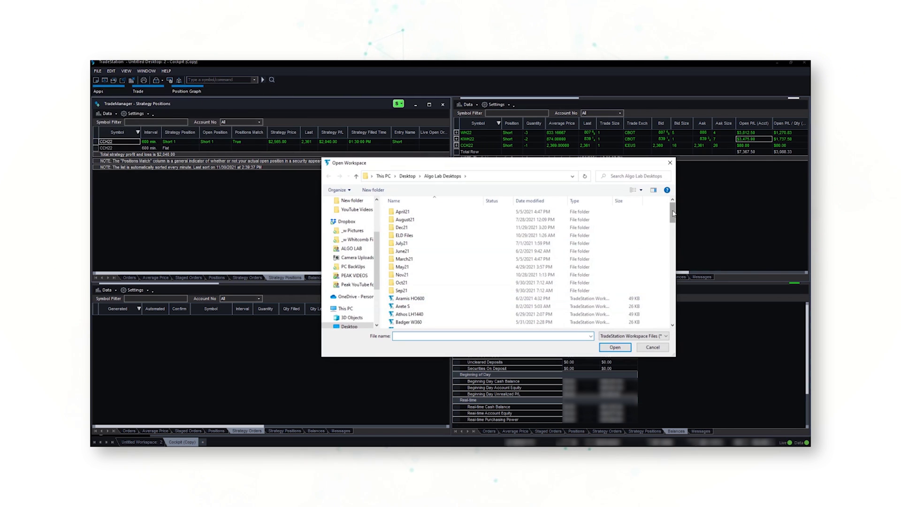
{"action": "left_click_drag", "start_coordinate": [673, 214], "coordinate": [673, 309]}
{"action": "left_click", "coordinate": [465, 266]}
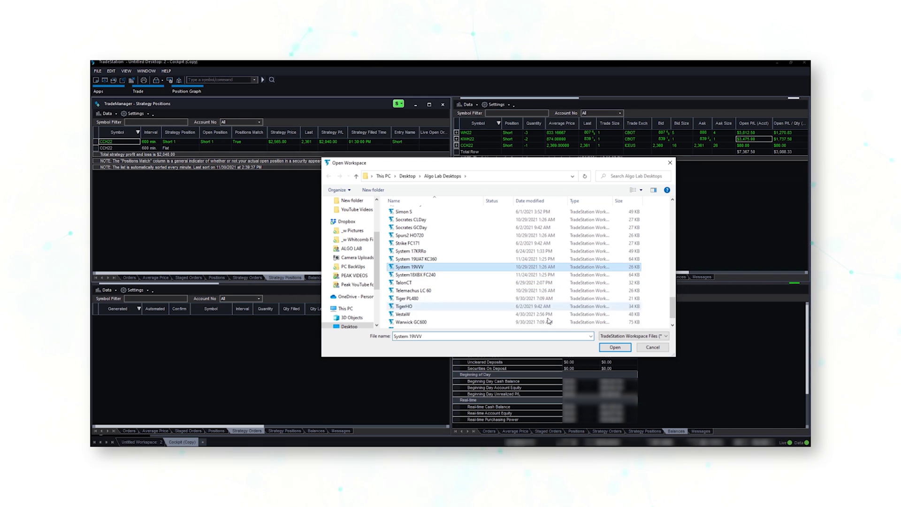
{"action": "left_click", "coordinate": [616, 347]}
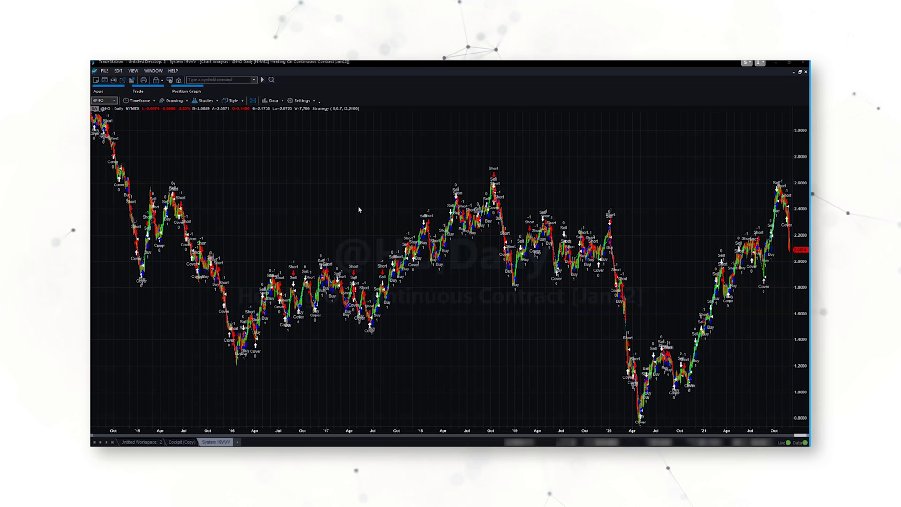
{"action": "left_click", "coordinate": [272, 104]}
{"action": "left_click", "coordinate": [285, 130]}
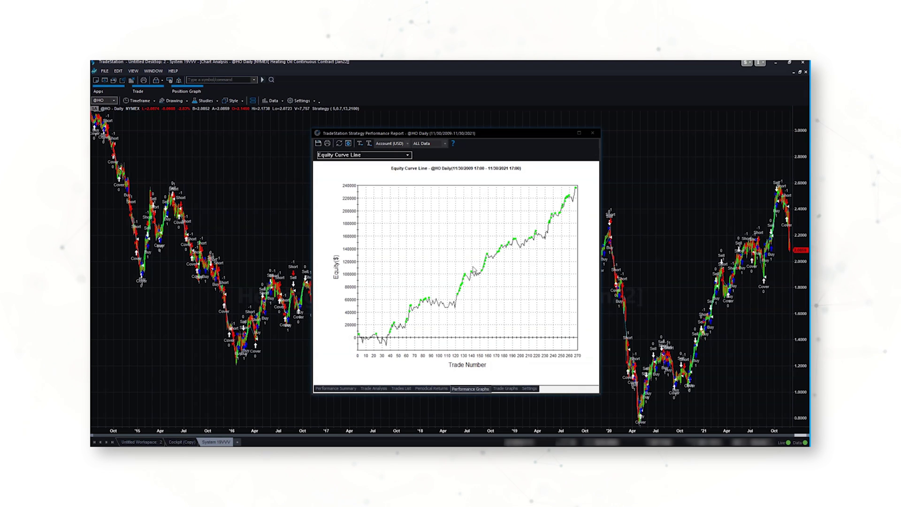
{"action": "left_click", "coordinate": [592, 134]}
{"action": "left_click", "coordinate": [182, 441]}
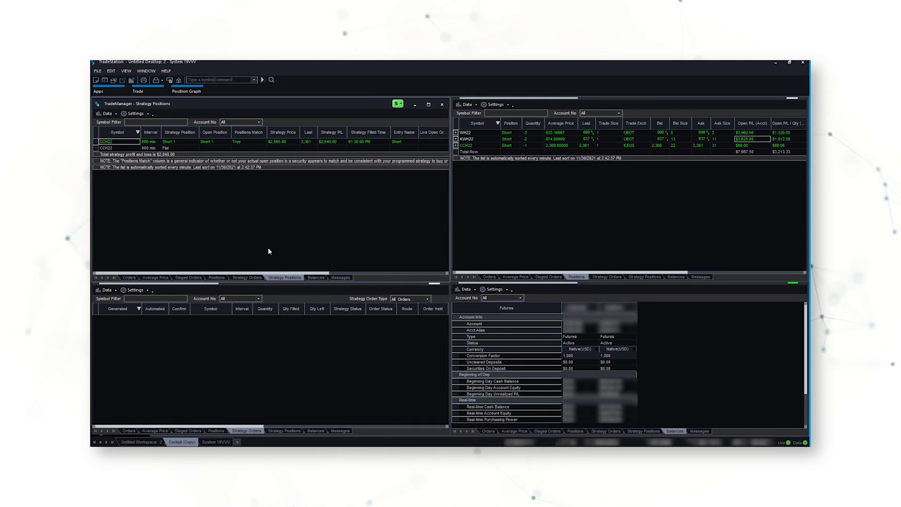
Select the CCH22 strategy row and open the File menu's Workspaces / Desktops options
{"action": "left_click", "coordinate": [140, 141]}
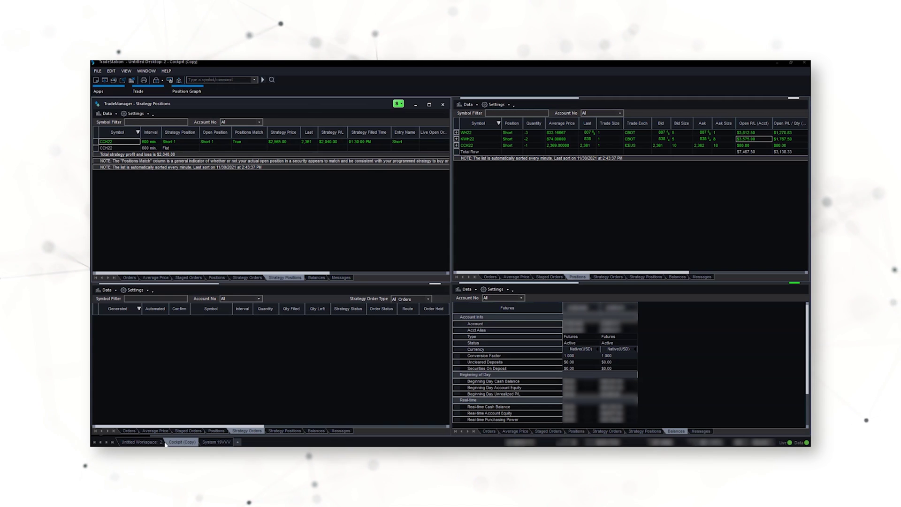
{"action": "left_click", "coordinate": [98, 71]}
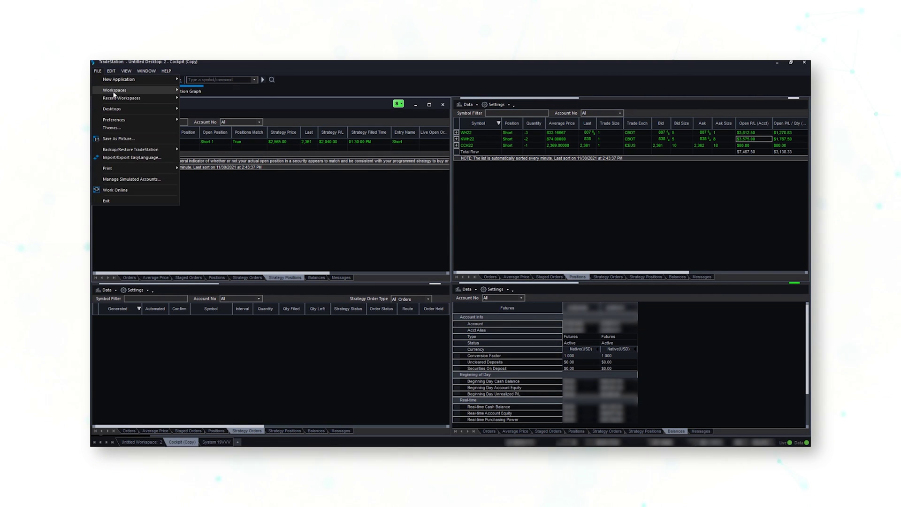